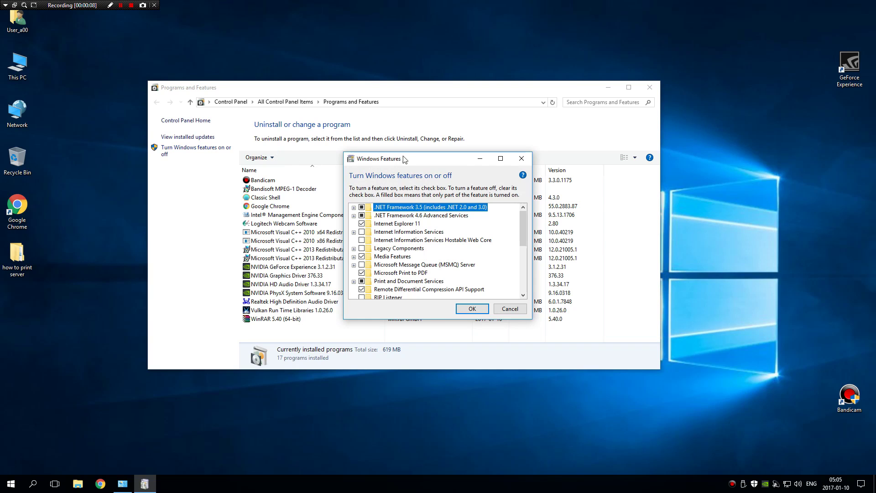
- Turn on the LPD Print Service and LPR Port Monitor features under Print and Document Services and apply the changes
drag(406, 152, 431, 2)
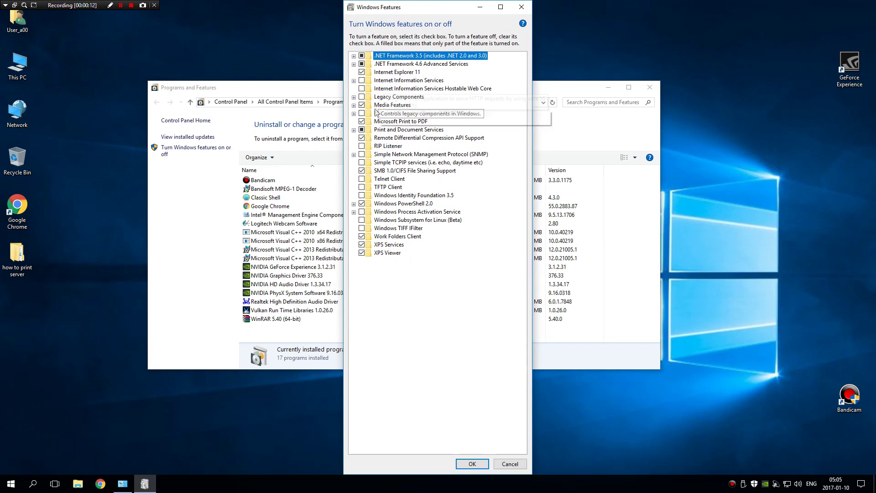
click(354, 130)
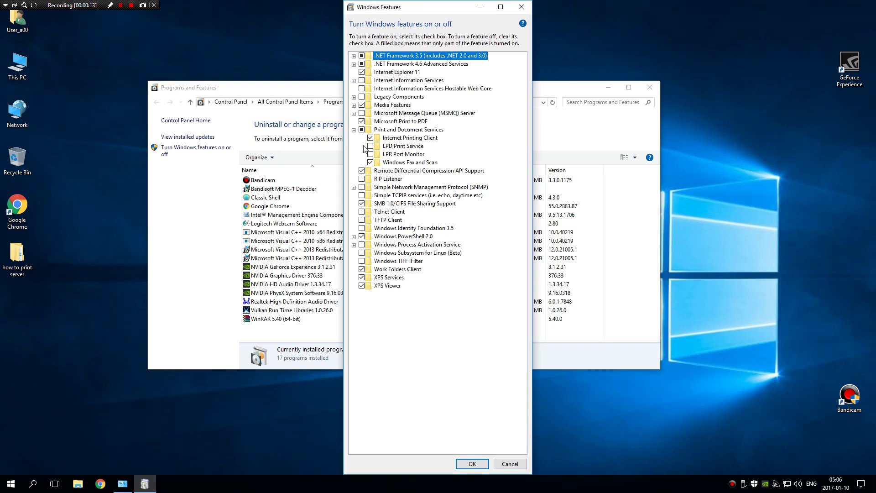
click(371, 146)
click(370, 154)
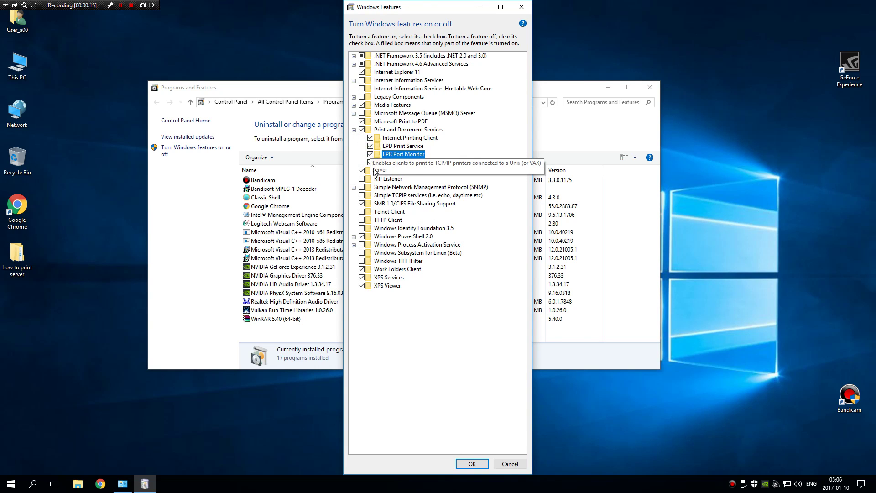
click(473, 464)
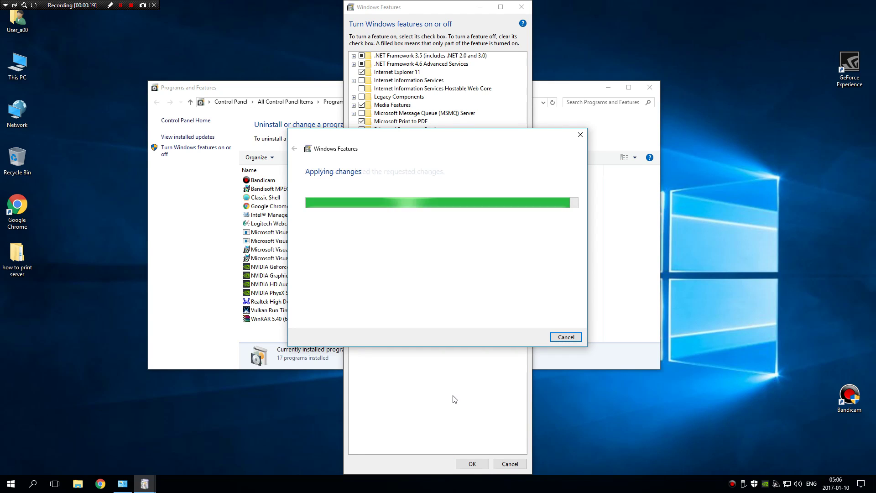
click(567, 337)
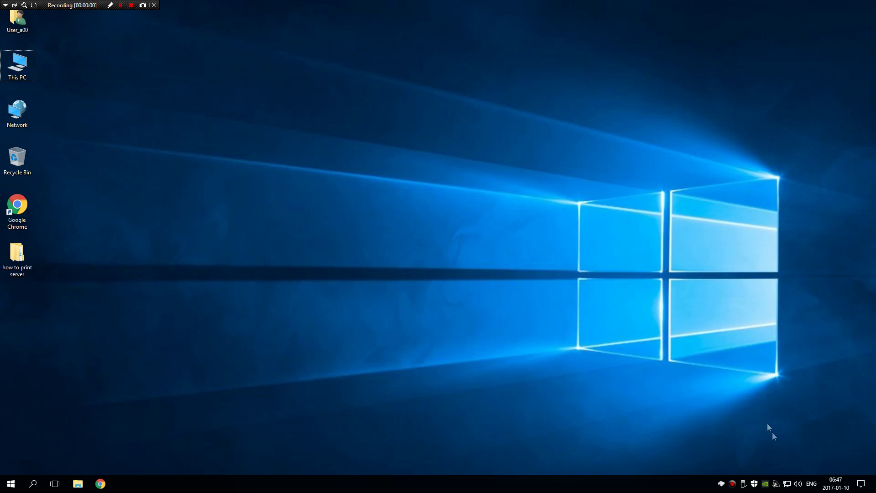
- Make this PC discoverable on the connected Ethernet network in the network settings
click(788, 484)
click(765, 469)
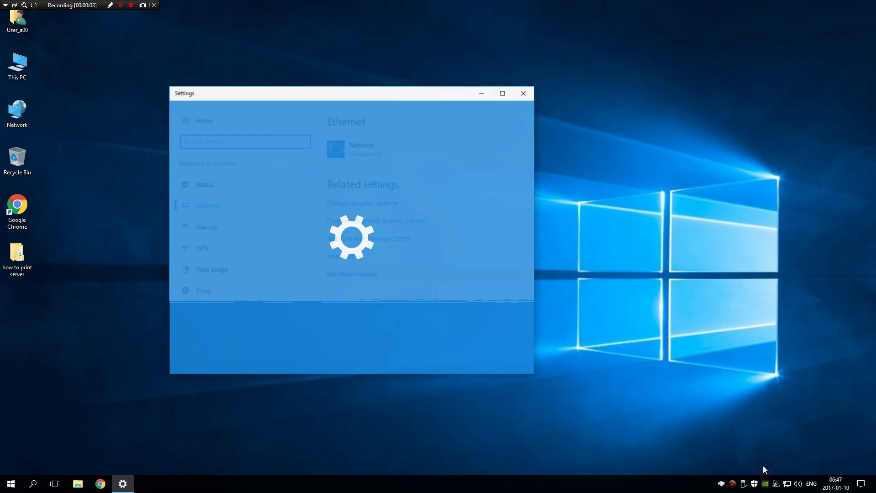
click(371, 145)
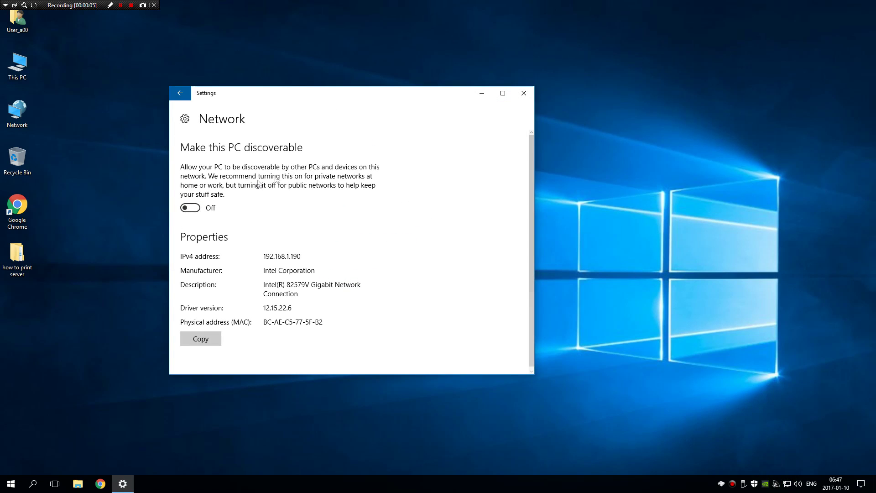
click(190, 207)
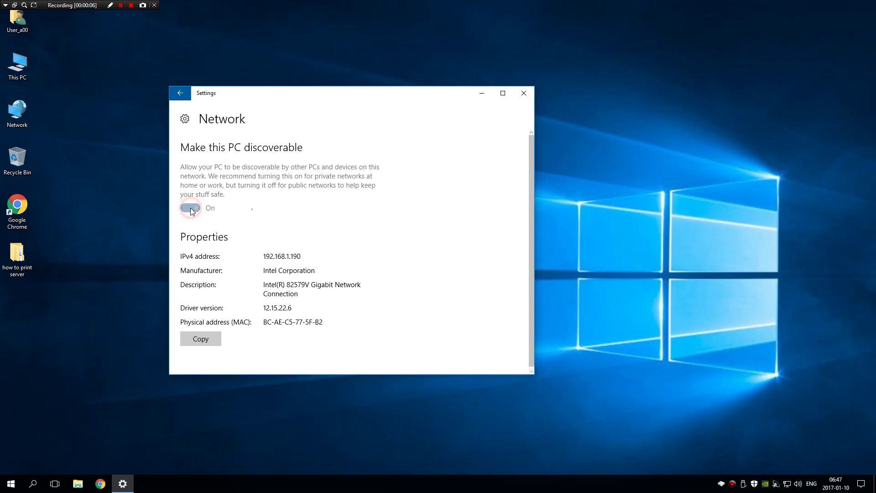
click(524, 93)
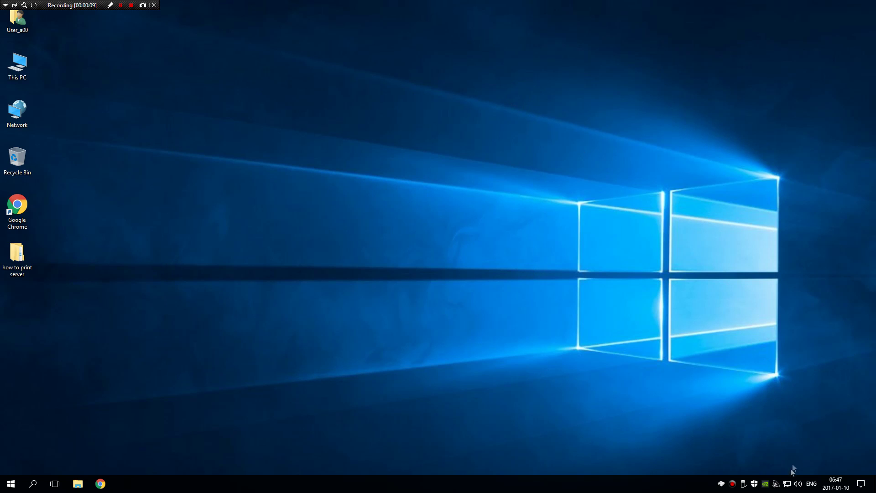
- Turn on file and printer sharing for the private profile, adjust the All Networks sharing options, and save the advanced sharing settings
right_click(787, 483)
click(791, 477)
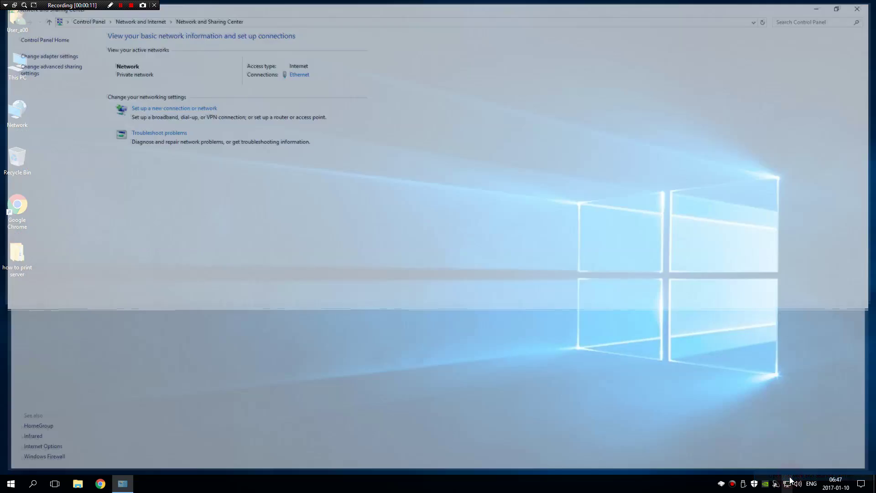
click(57, 65)
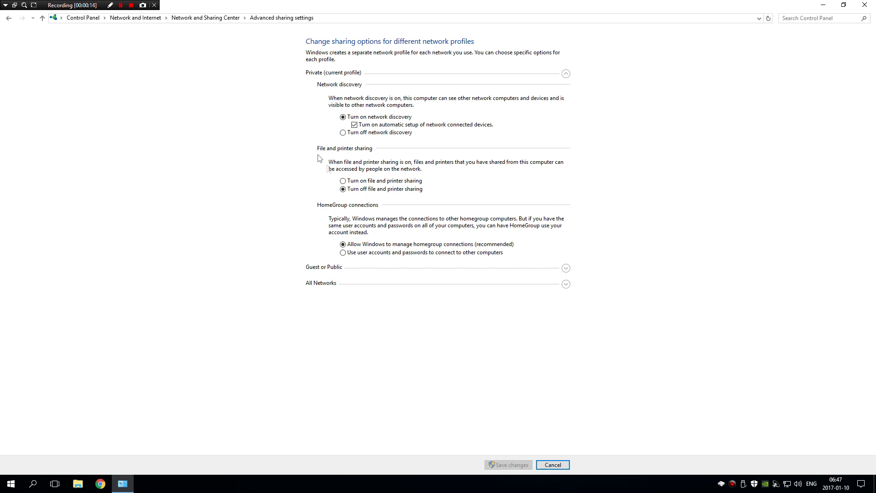
click(343, 180)
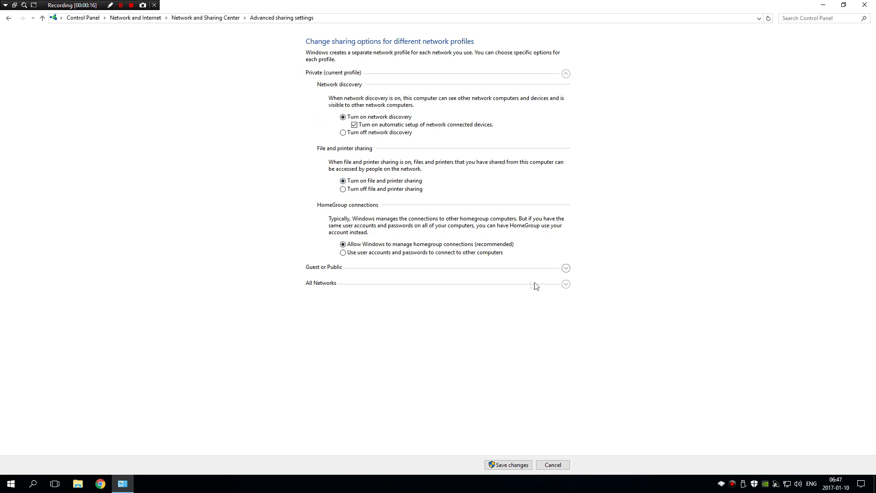
click(566, 285)
click(395, 335)
click(512, 467)
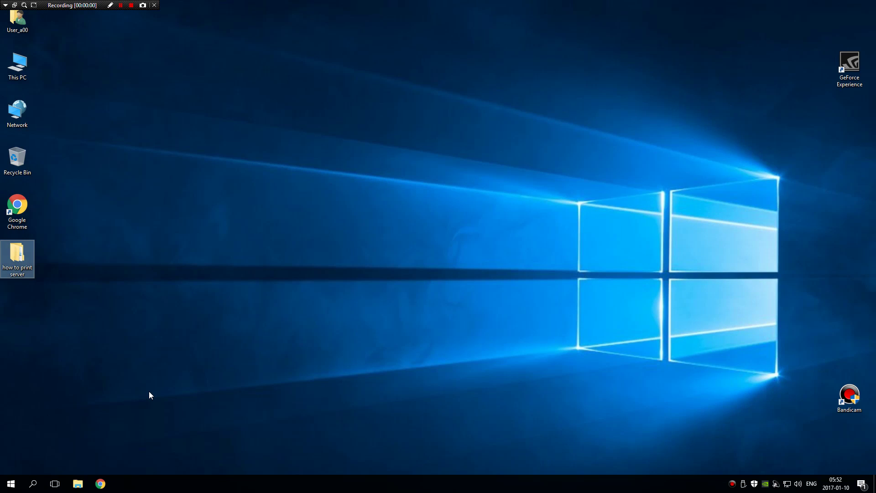
- Search the web for tp-link tl-ps310u in Google Chrome
click(100, 483)
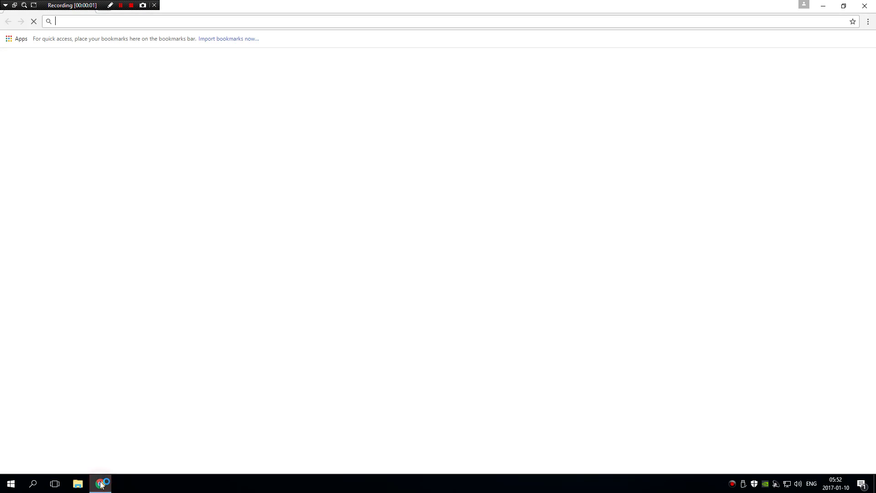
text(t)
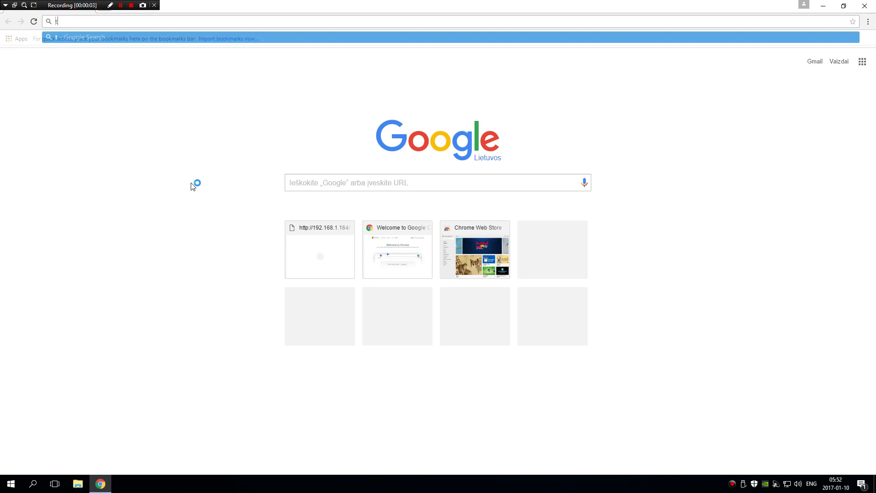
text(p-link )
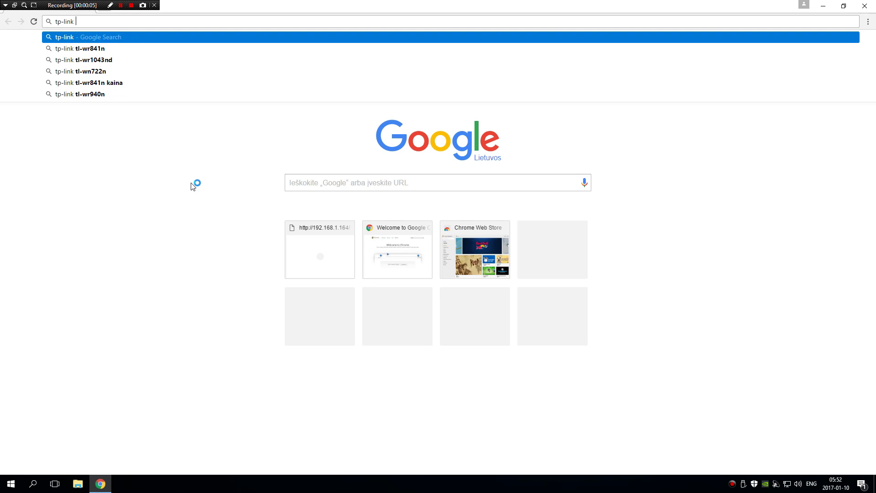
text(tl-ps310)
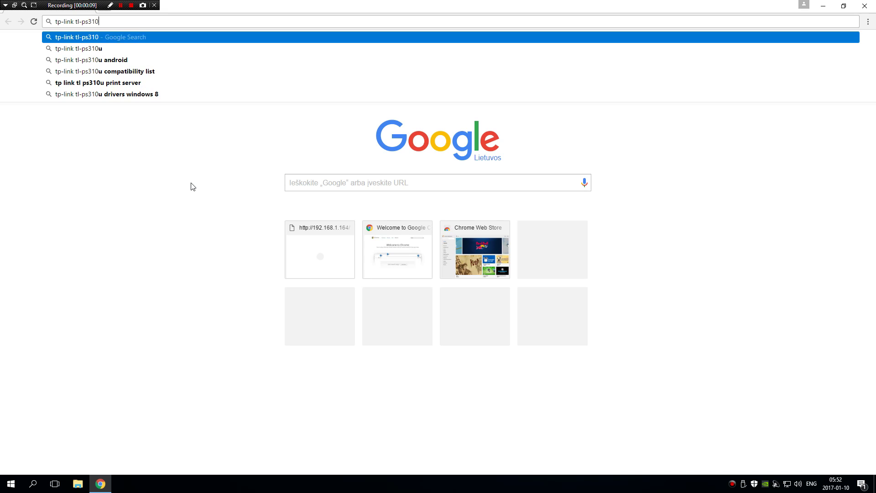
text(u)
key(Return)
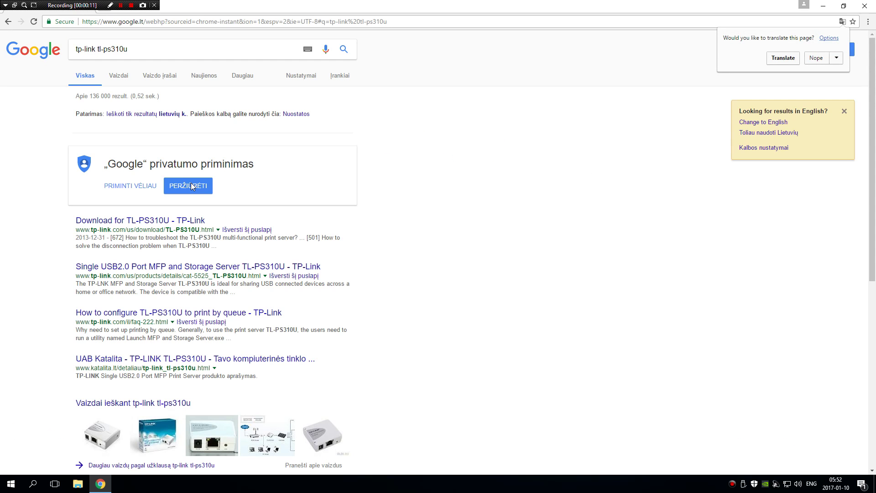
- Open TP-Link's TL-PS310U download page and download the TL-PS310U_V2_Utility_131231 utility
click(167, 222)
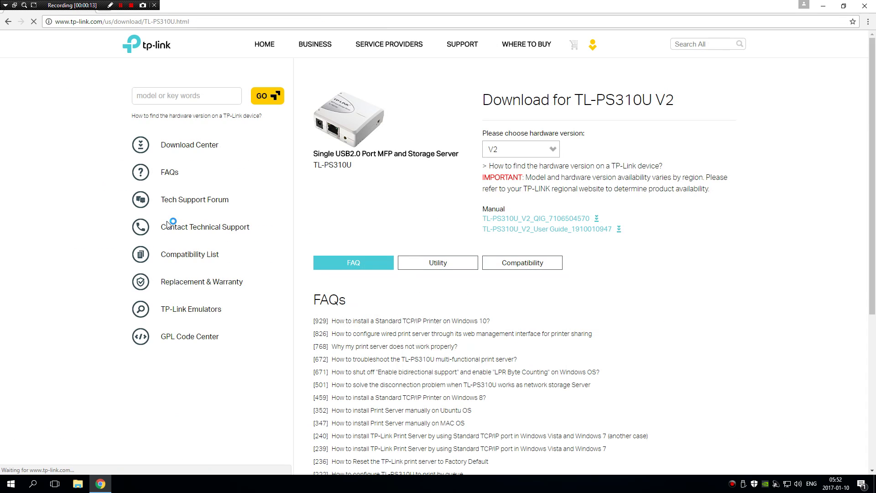
click(433, 263)
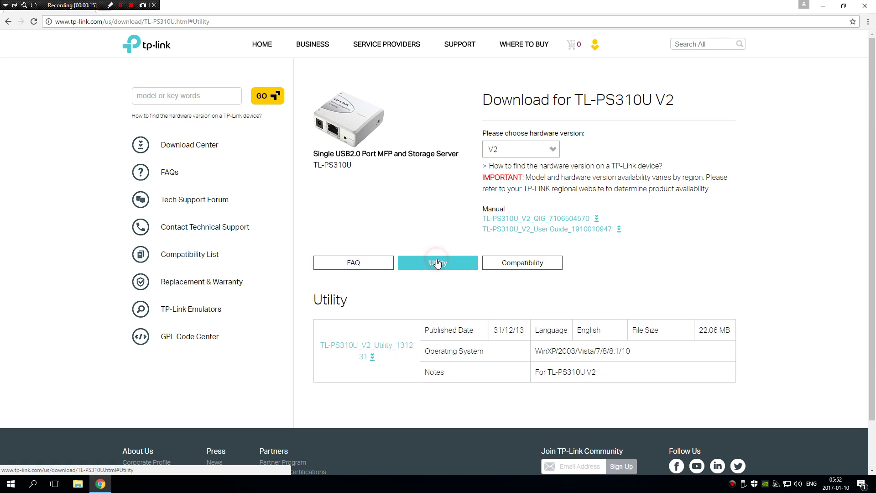
click(386, 346)
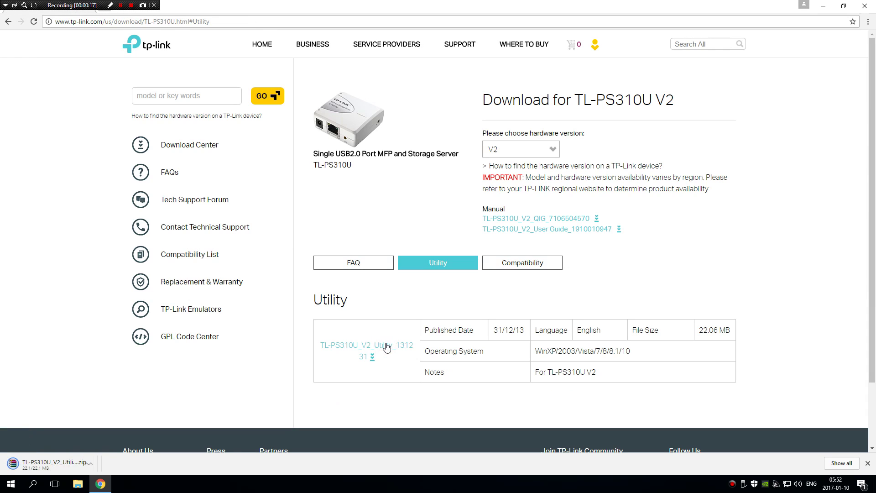
- Extract the TL-PS310U_V2_Utility_131231 archive from the print server's software folder into a folder of the same name
click(823, 6)
double_click(25, 254)
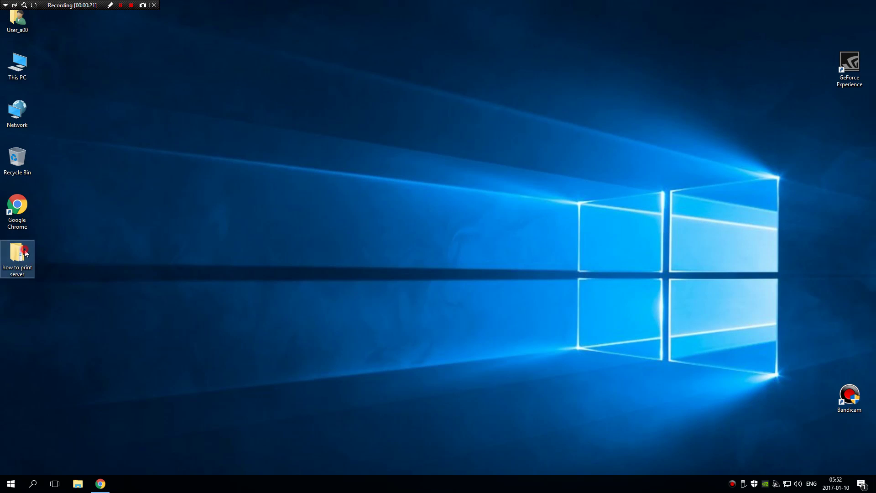
double_click(353, 243)
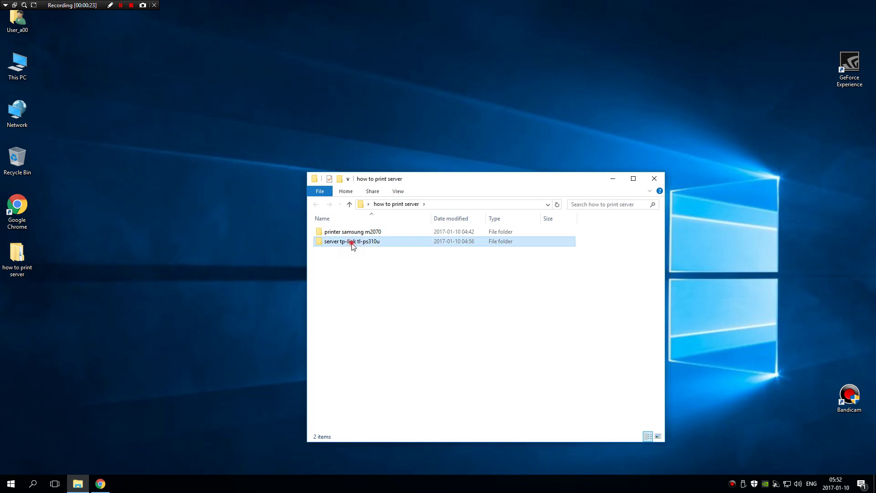
double_click(353, 241)
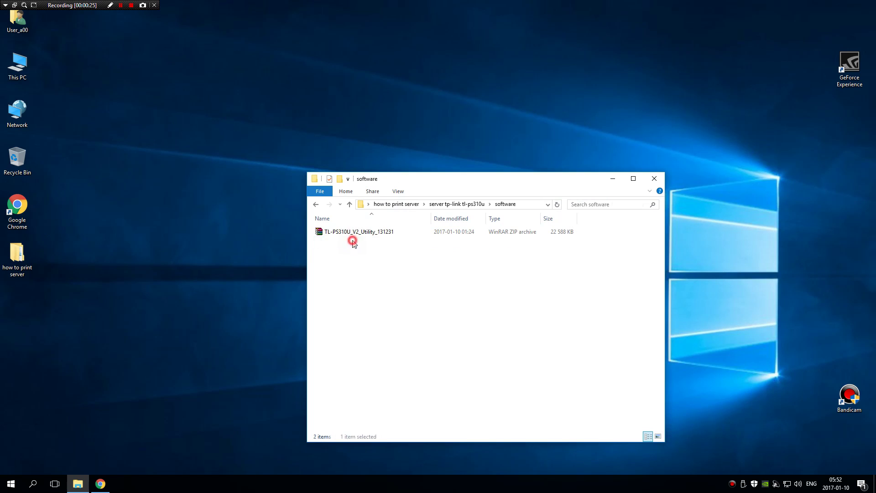
click(357, 232)
right_click(359, 232)
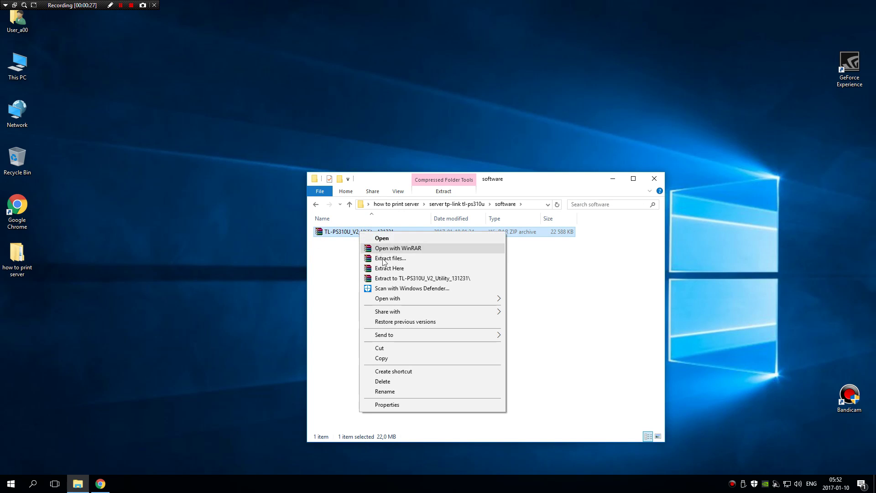
click(391, 278)
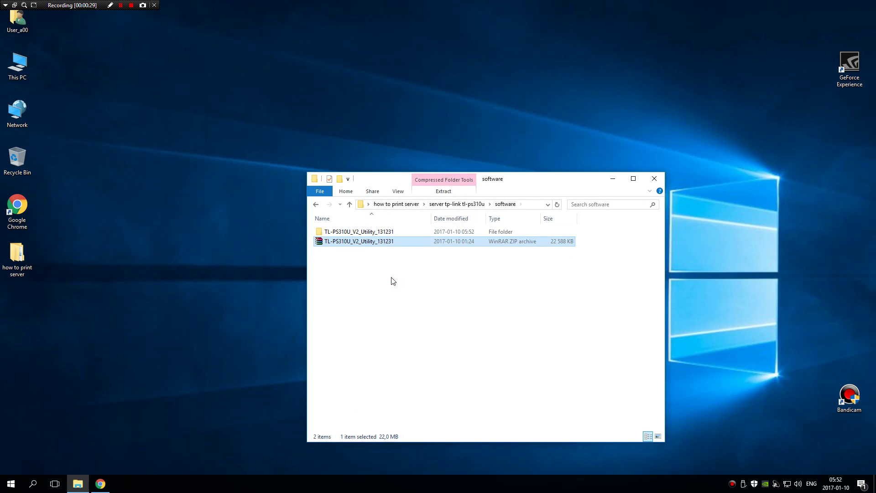
- Install the TP-LINK MFP and Storage Server utility from the extracted folder, and select the Multiple Function Printer in the launched utility
double_click(382, 232)
double_click(383, 232)
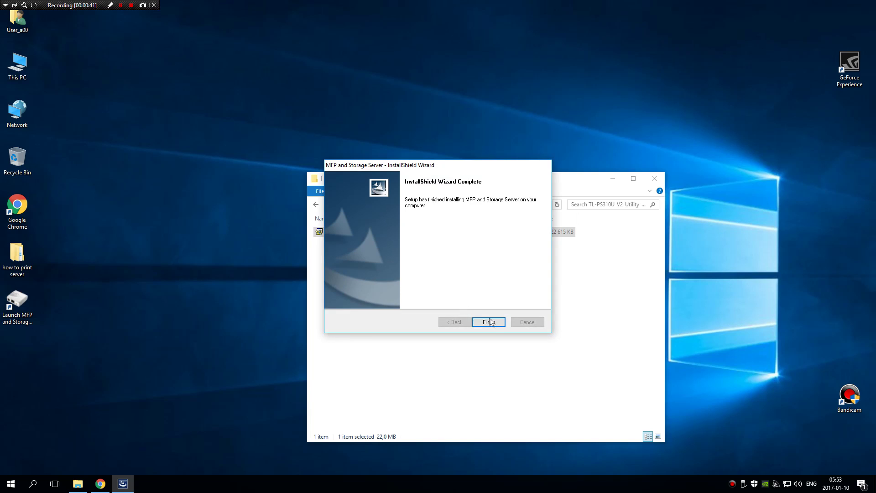
click(408, 254)
click(489, 322)
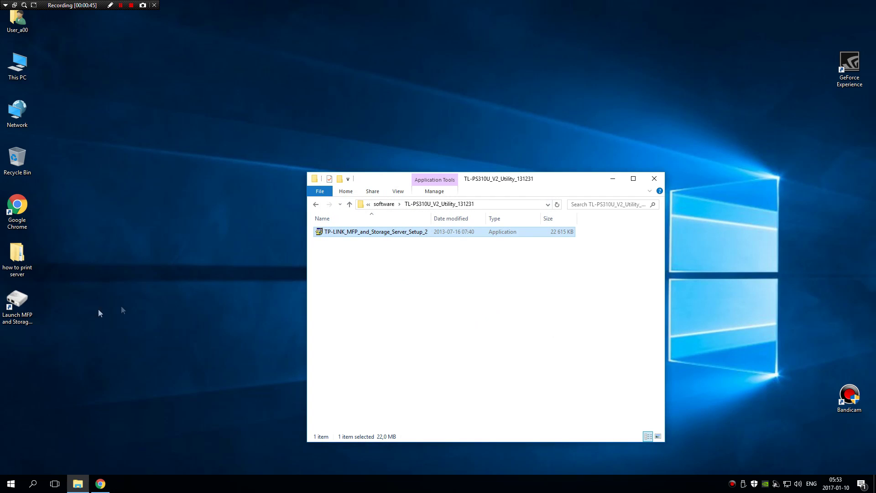
double_click(25, 311)
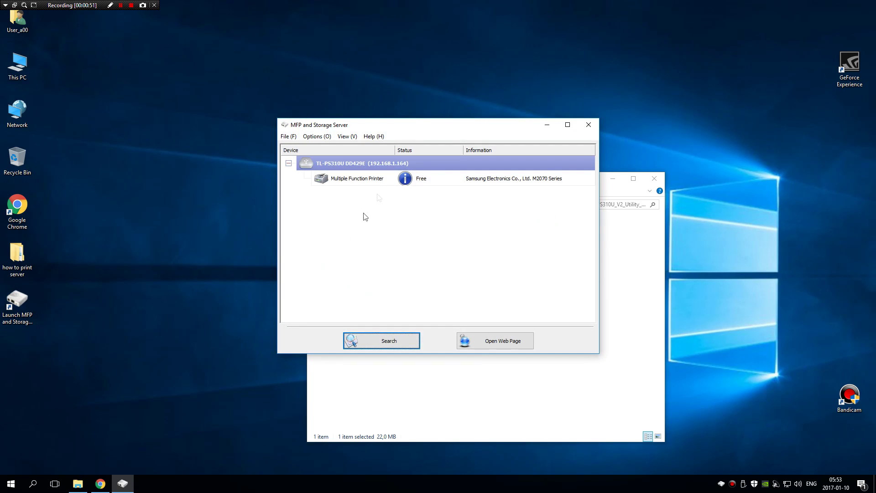
click(440, 182)
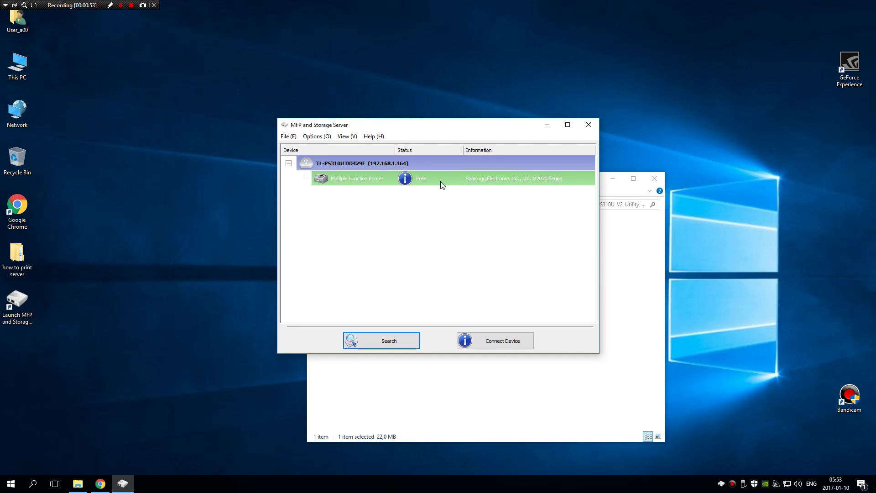
- Open the print server's web interface at 192.168.1.164 in a new Chrome tab and view its device information and TCP/IP settings
click(100, 483)
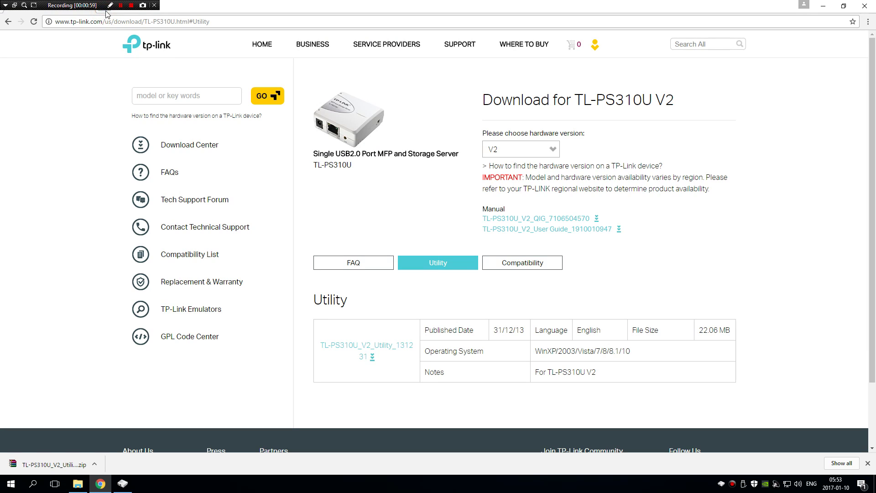
key(ctrl+t)
text(192)
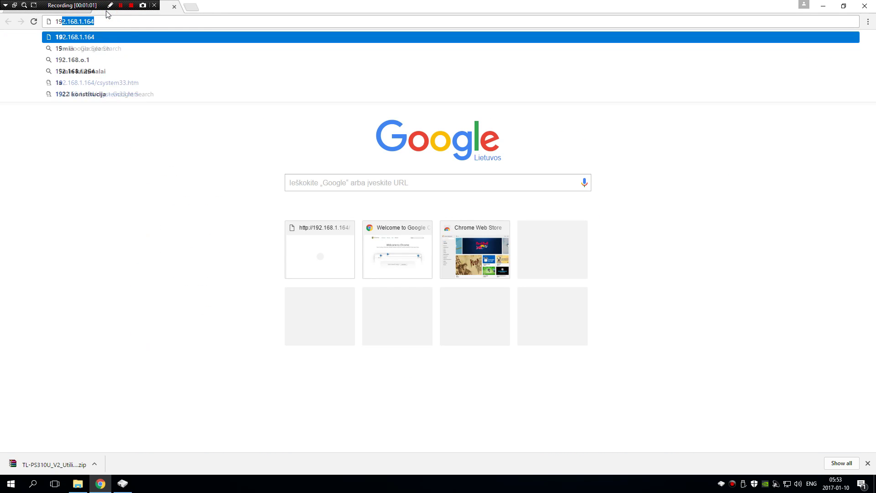
text(.168.1.6)
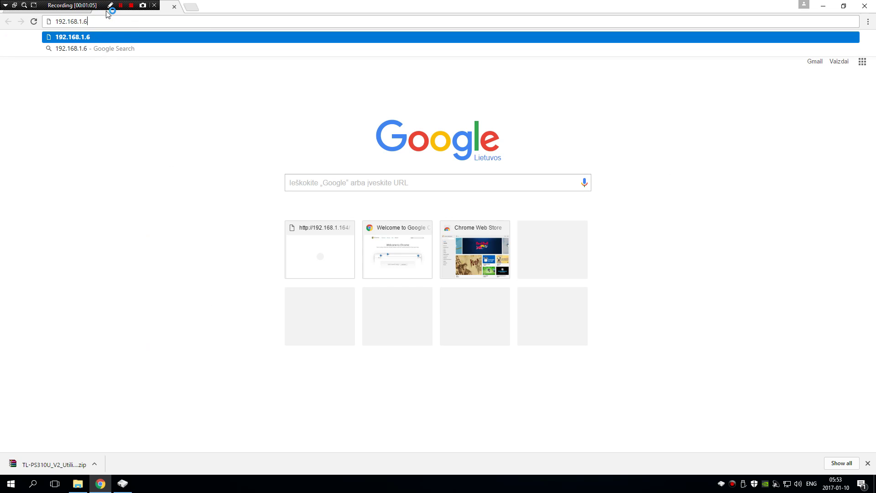
key(BackSpace)
text(164)
key(Return)
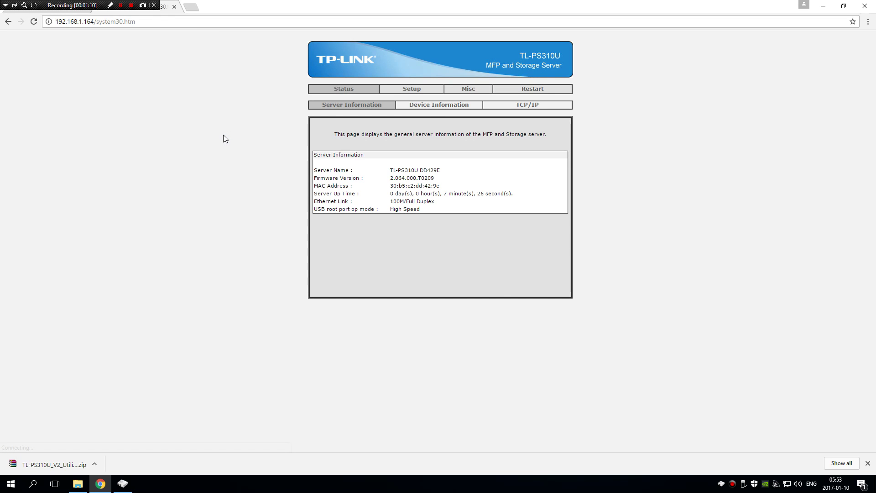
click(439, 106)
click(534, 105)
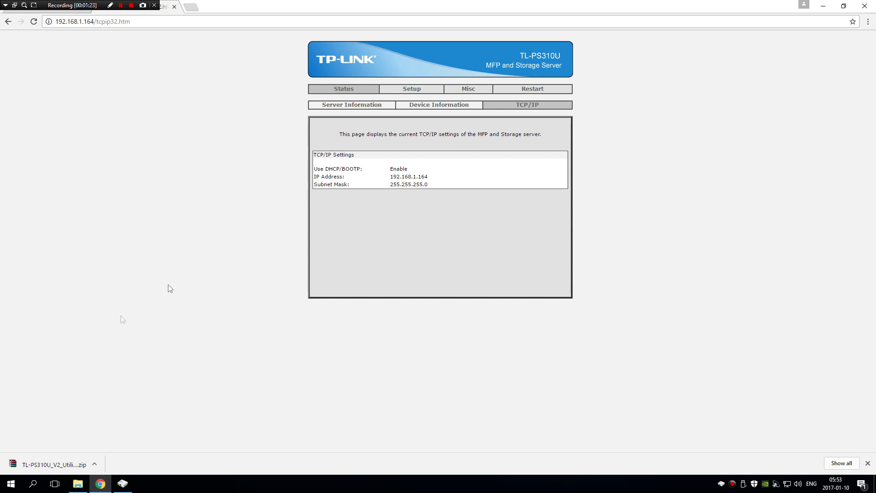
- Open Windows' Devices and Printers and start adding a local or network printer with manual settings
click(14, 486)
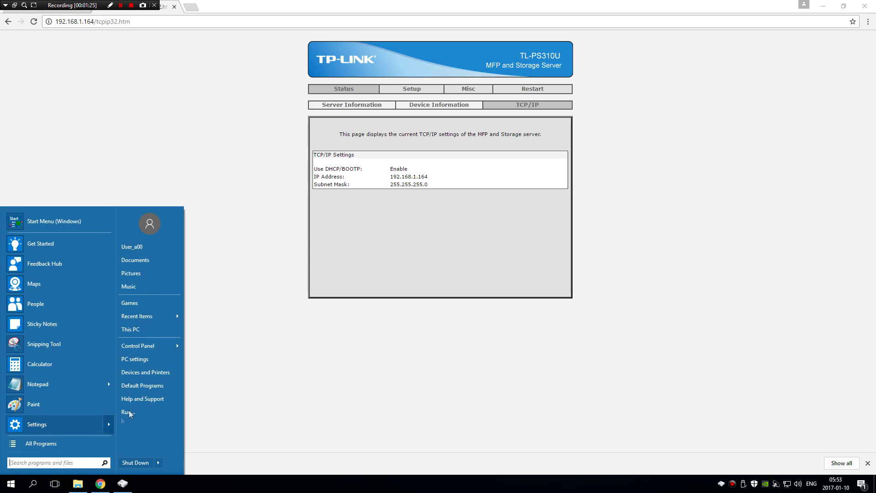
click(145, 373)
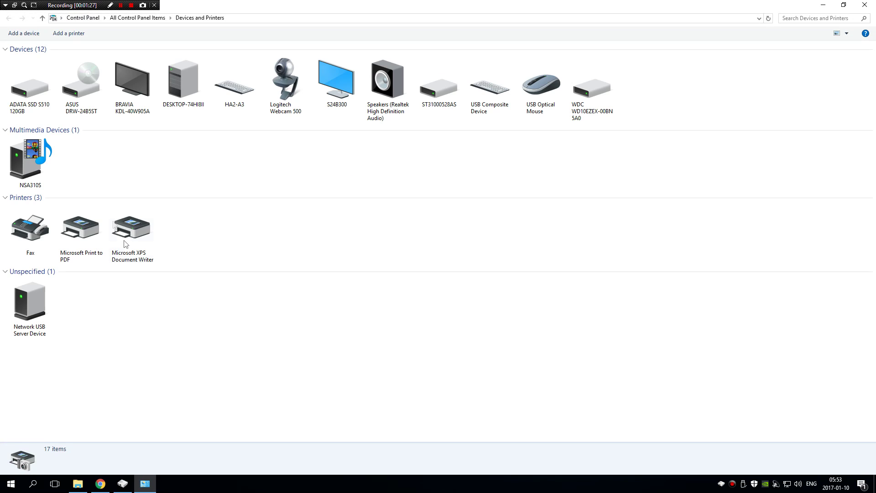
click(73, 34)
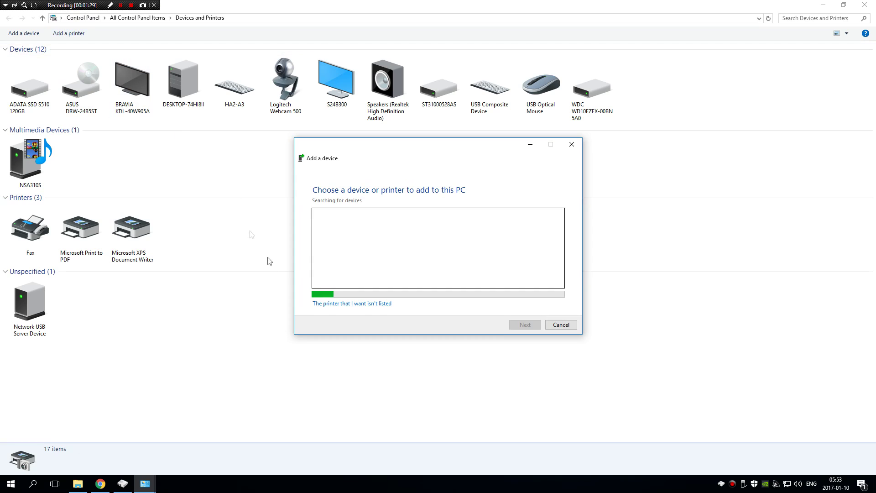
click(344, 304)
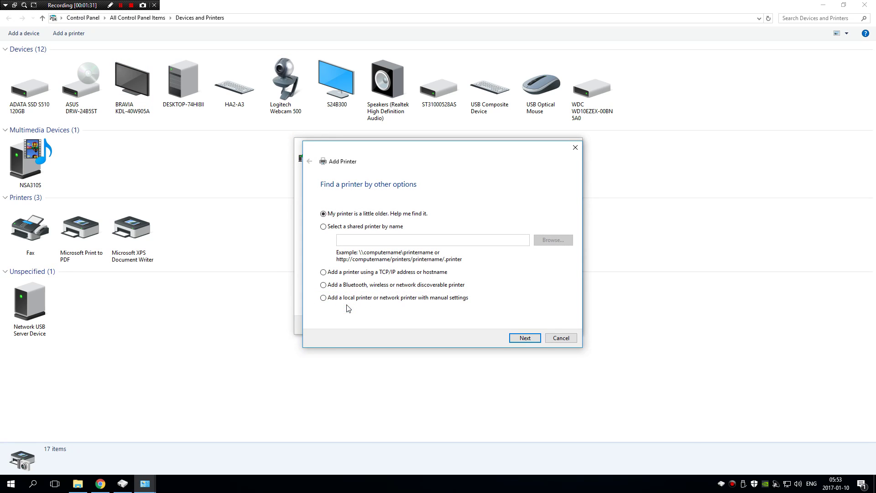
click(360, 300)
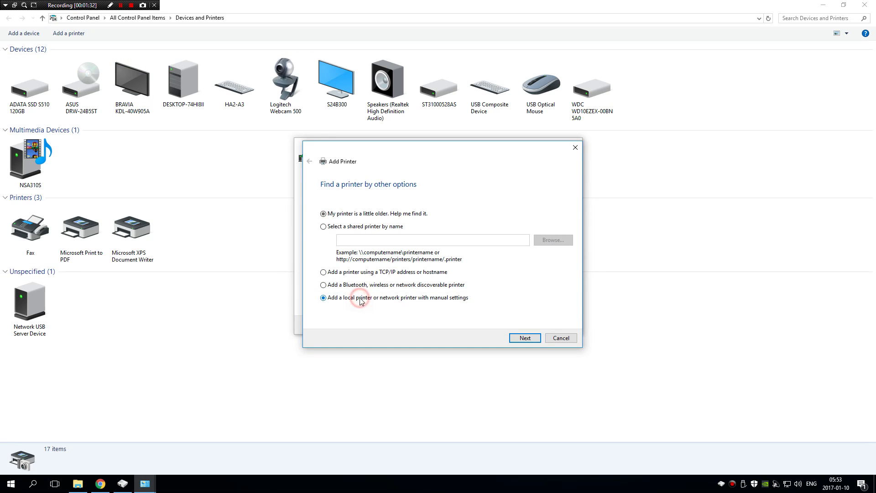
click(528, 339)
- Create a new Standard TCP/IP port with 192.168.1.164 as both the IP address and the port name
click(348, 235)
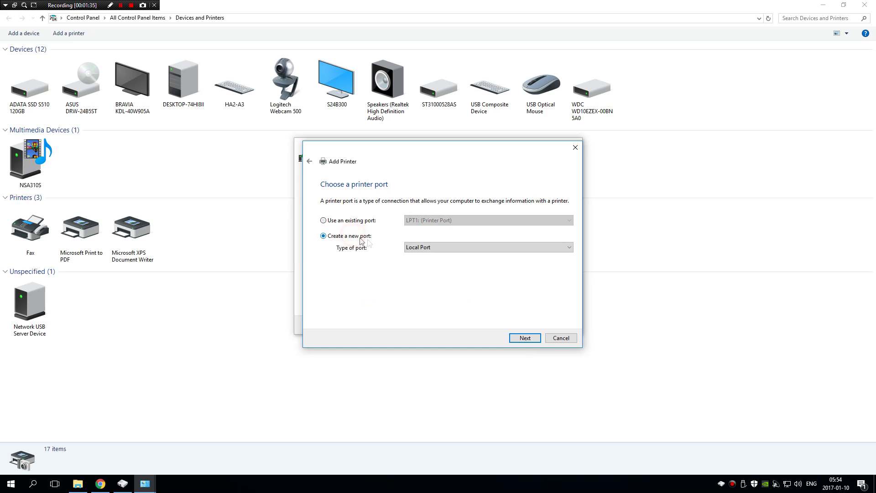
click(451, 250)
click(458, 272)
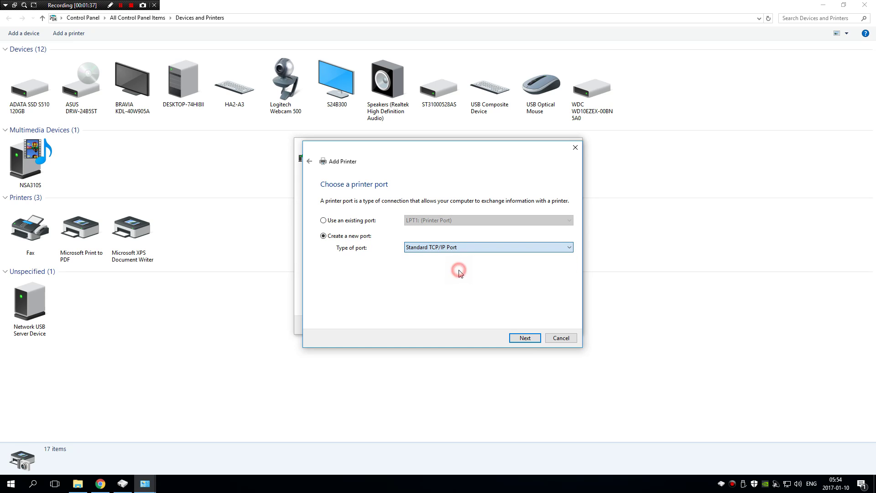
click(525, 338)
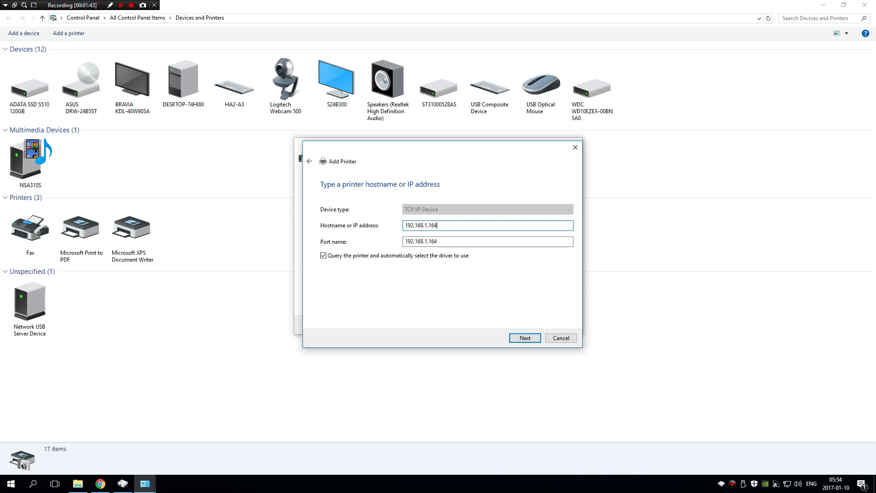
click(525, 337)
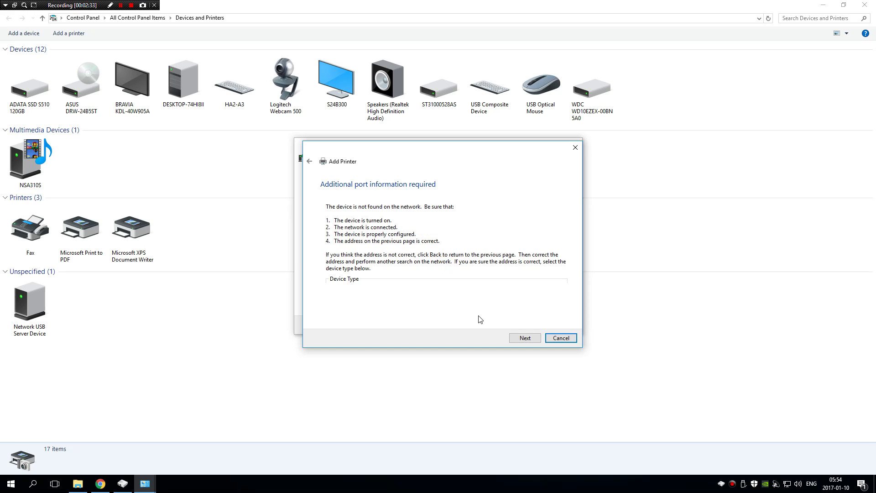
- Configure the port as a custom device type using the LPR protocol with queue name lpr1
click(336, 307)
click(391, 306)
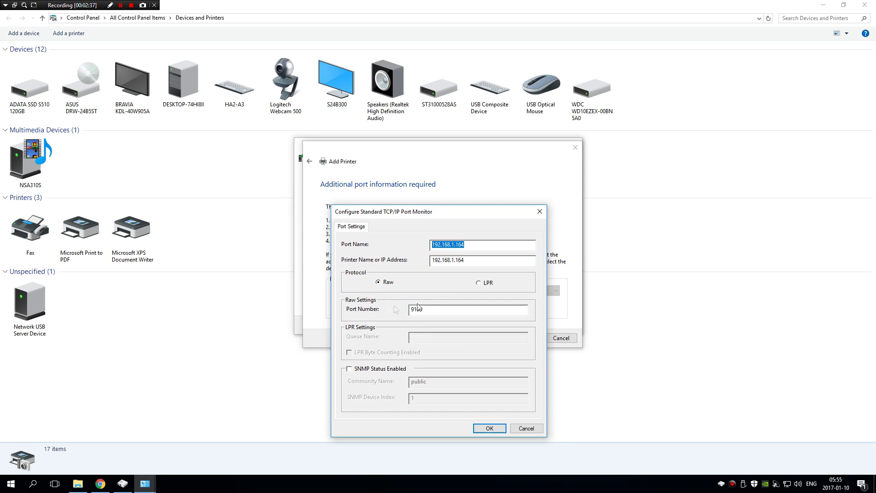
click(479, 283)
click(425, 339)
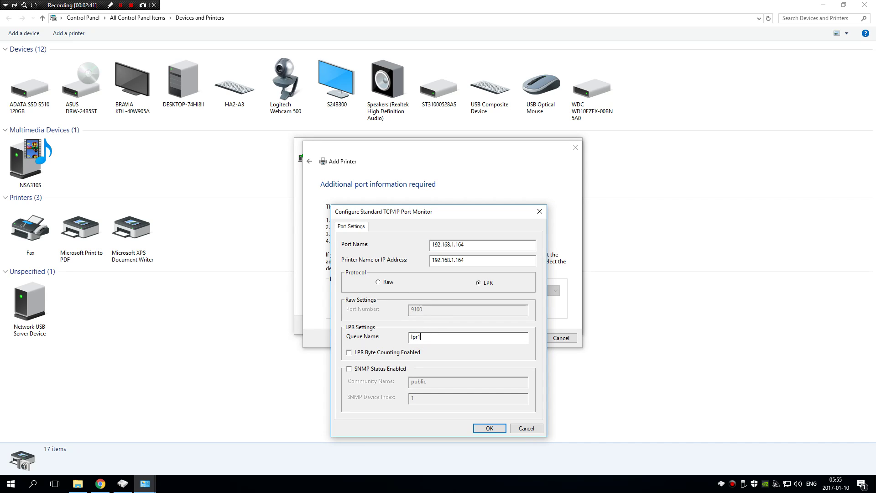
click(491, 429)
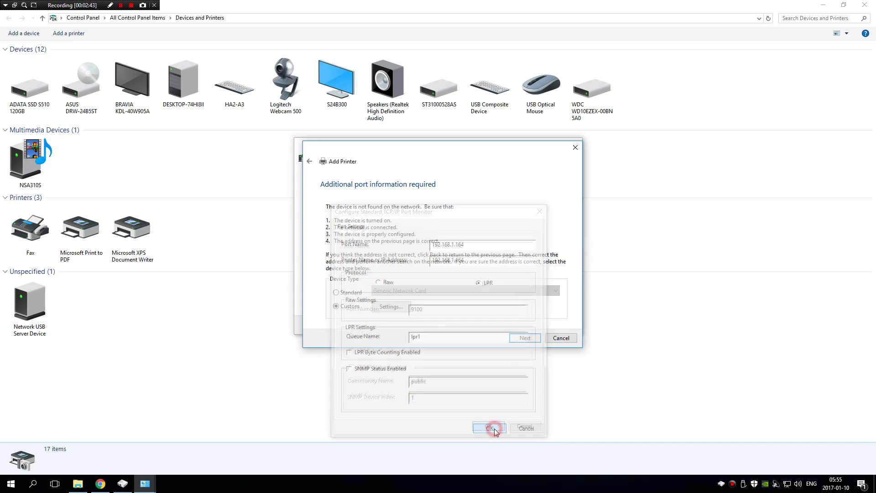
click(532, 338)
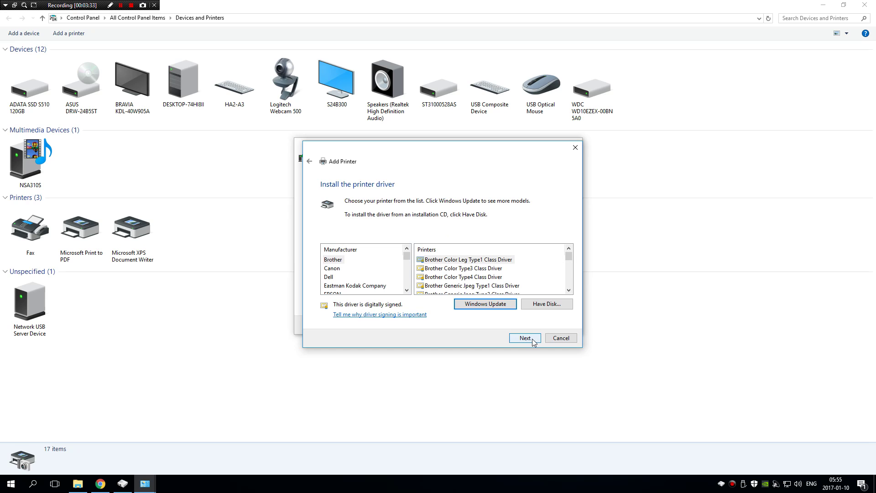
- Install the Samsung M2070 Series Class Driver for the printer and keep the suggested printer name
click(337, 263)
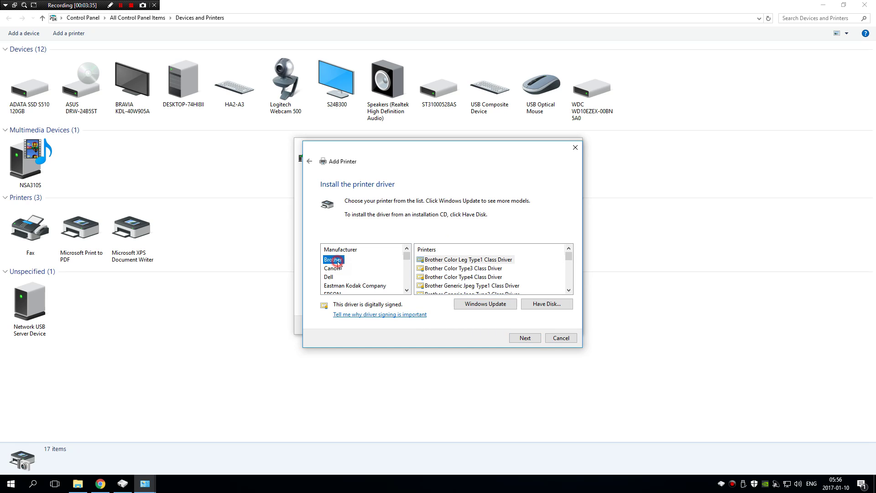
key(s)
click(474, 260)
click(568, 290)
click(568, 290)
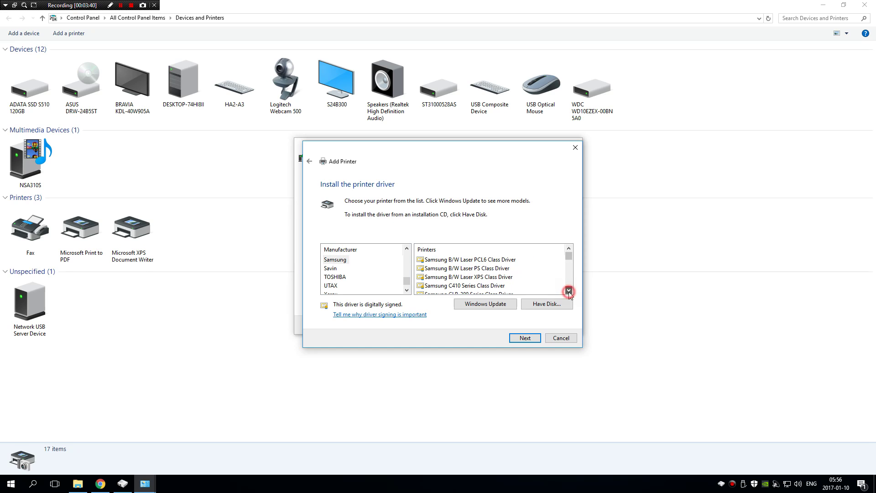
drag(569, 290, 568, 291)
click(502, 260)
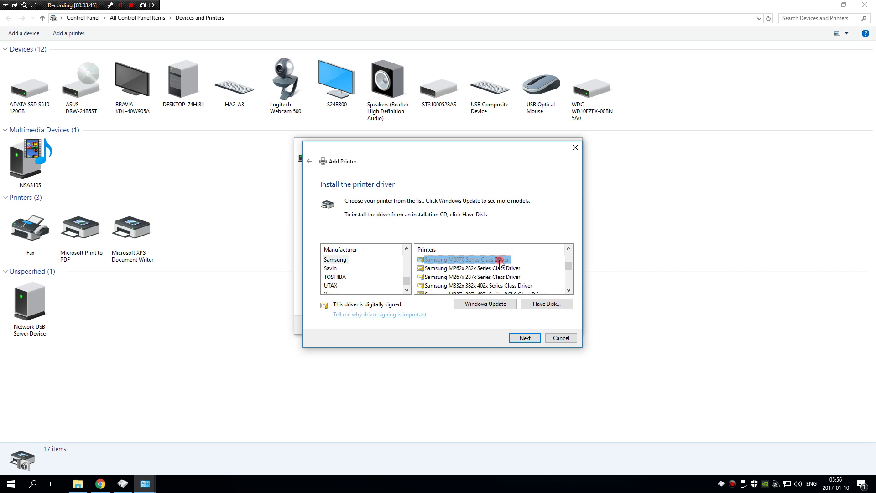
click(524, 338)
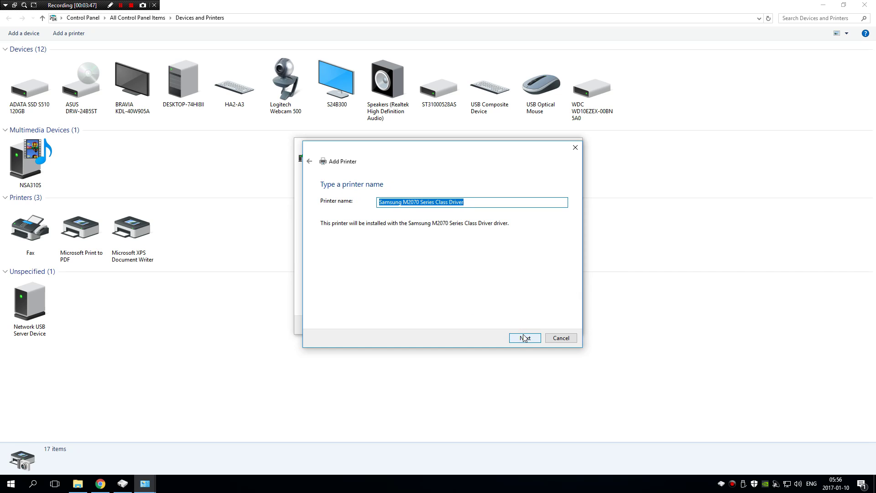
click(525, 337)
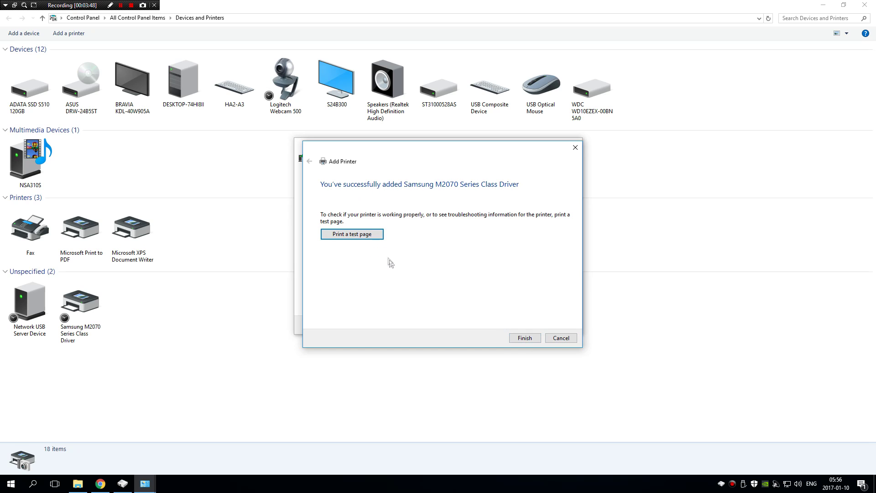
- Print a test page on the added Samsung M2070 printer and finish the printer setup
click(379, 236)
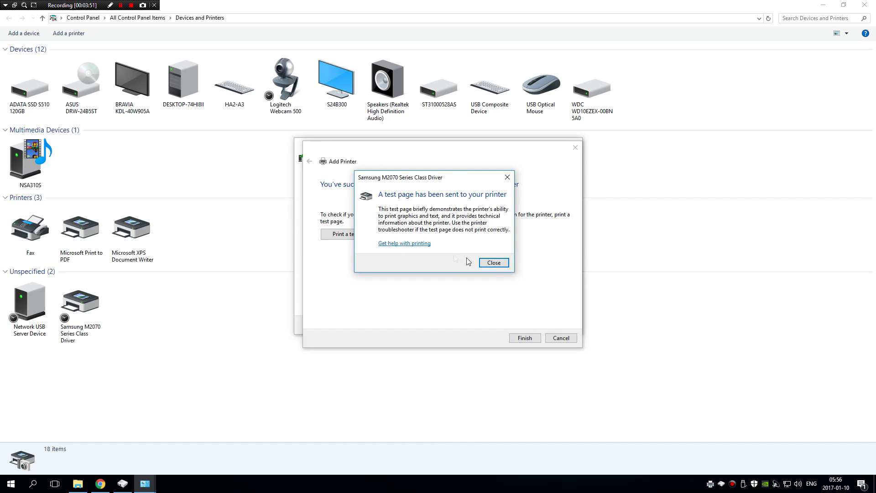
click(494, 264)
click(526, 339)
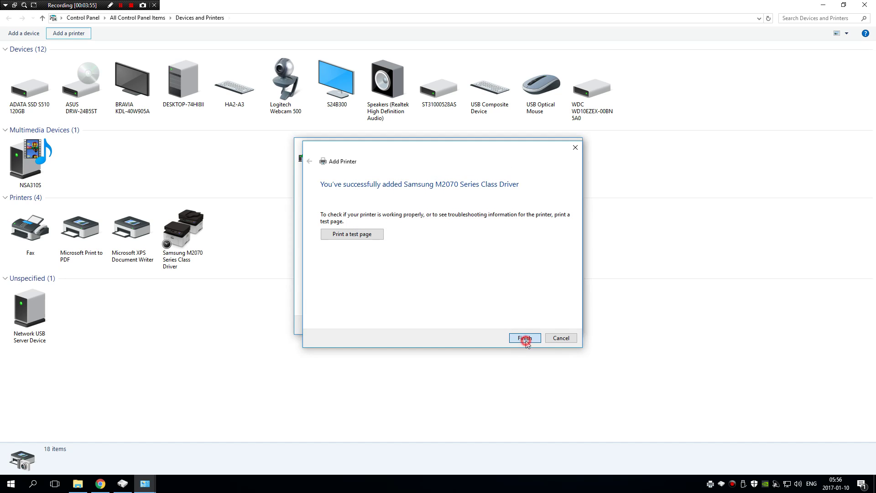